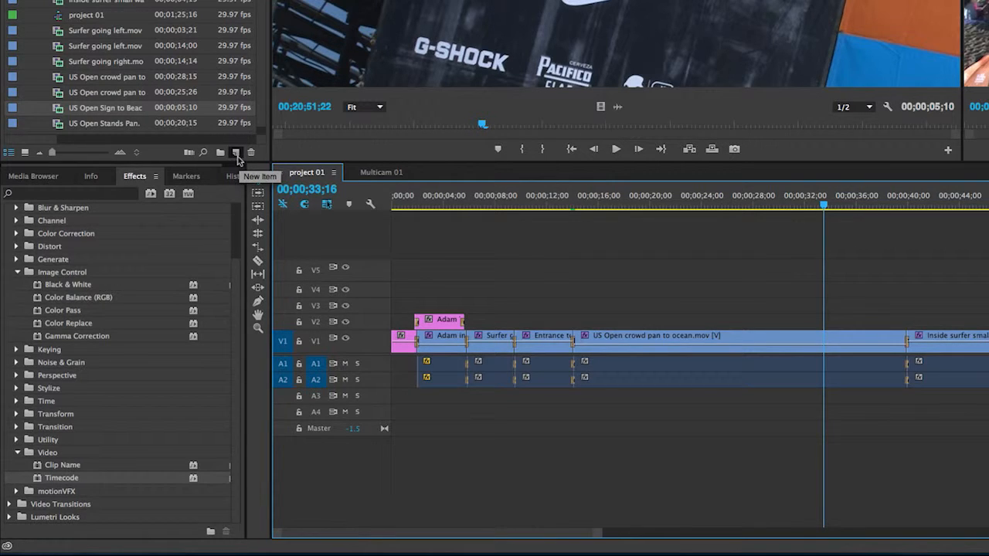
# Step: Create an adjustment layer with 1920 by 1080 frame size, 29.97fps Drop-Frame timebase and square pixels
pyautogui.click(238, 155)
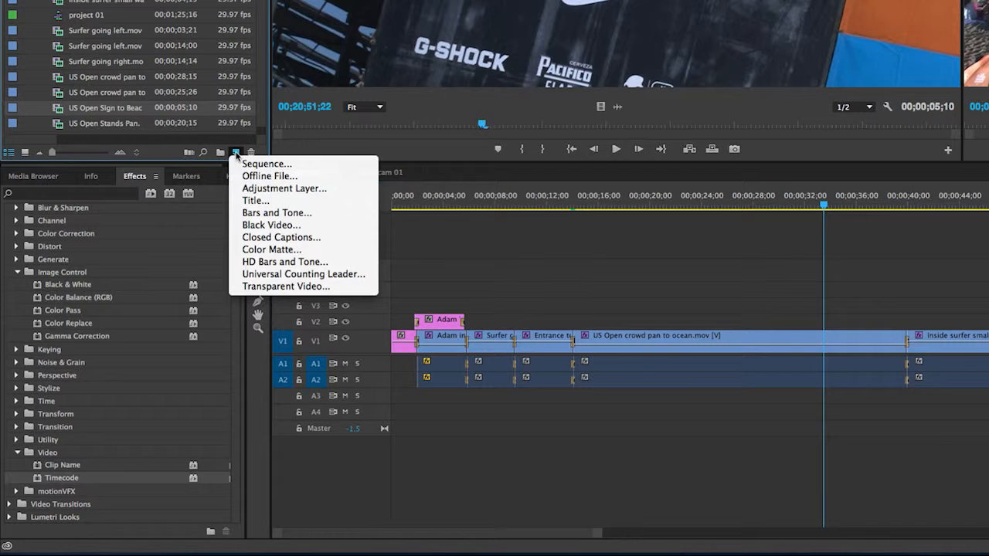
pyautogui.click(321, 190)
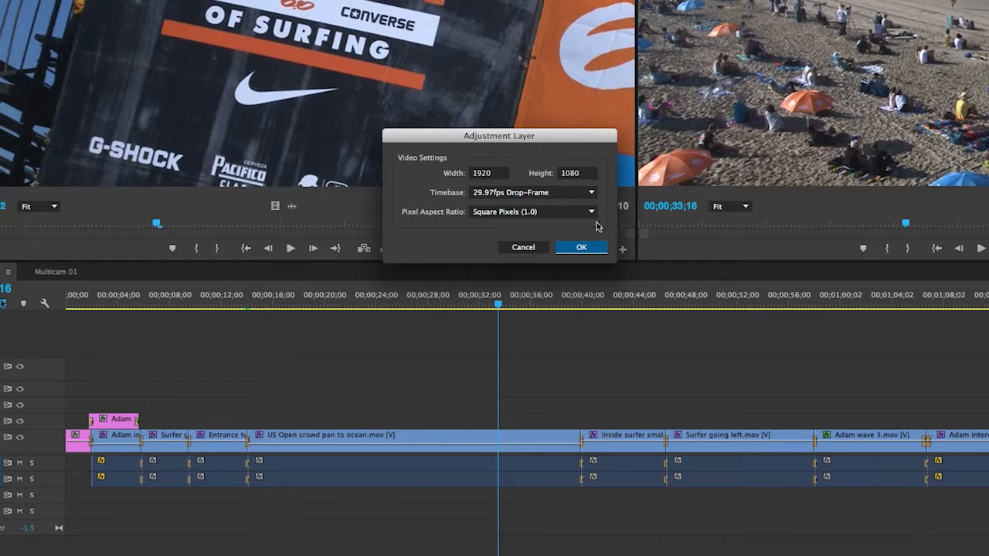
pyautogui.click(595, 248)
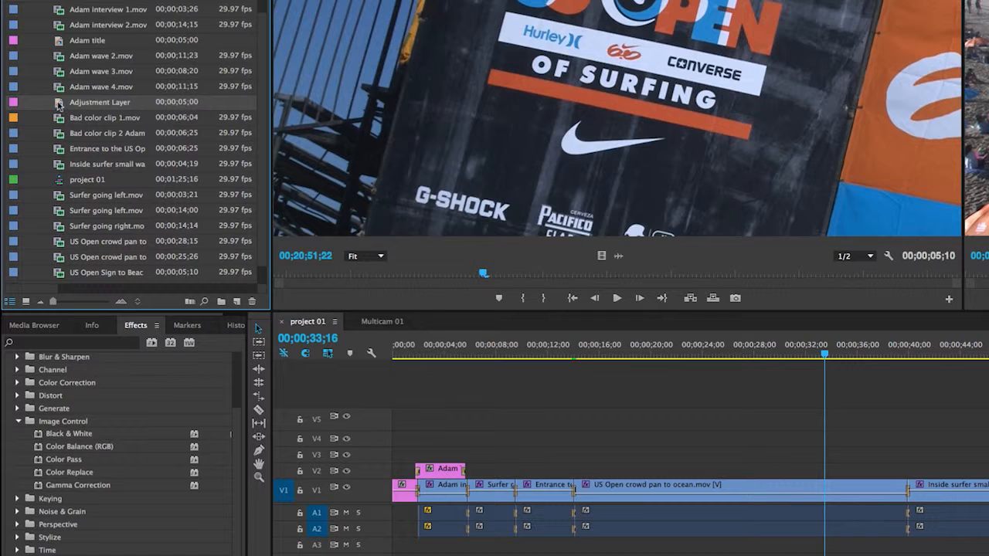
# Step: Place the adjustment layer on video track V5 above the edited clips and extend both its ends over nearly the whole sequence
pyautogui.moveTo(59, 105); pyautogui.dragTo(458, 427)
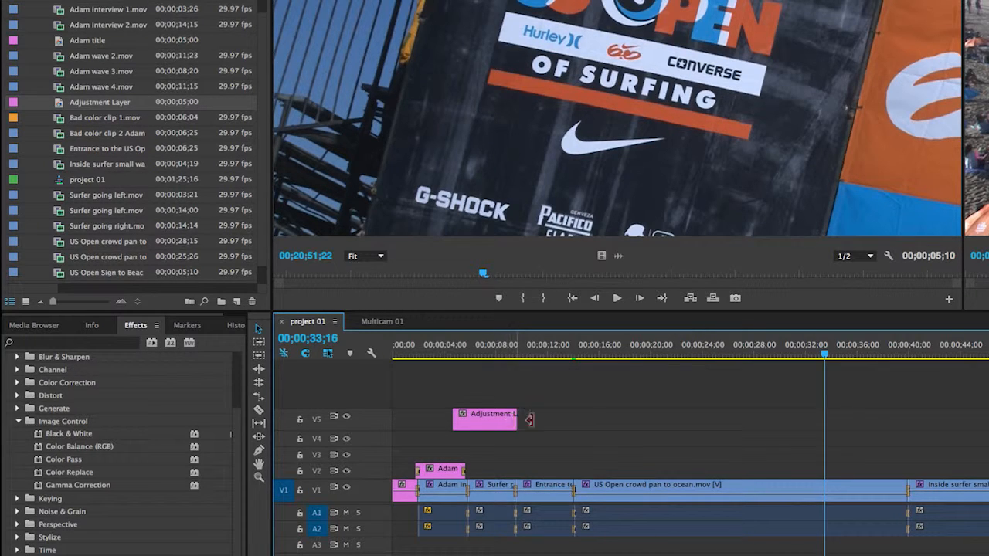
pyautogui.moveTo(516, 418); pyautogui.dragTo(988, 431)
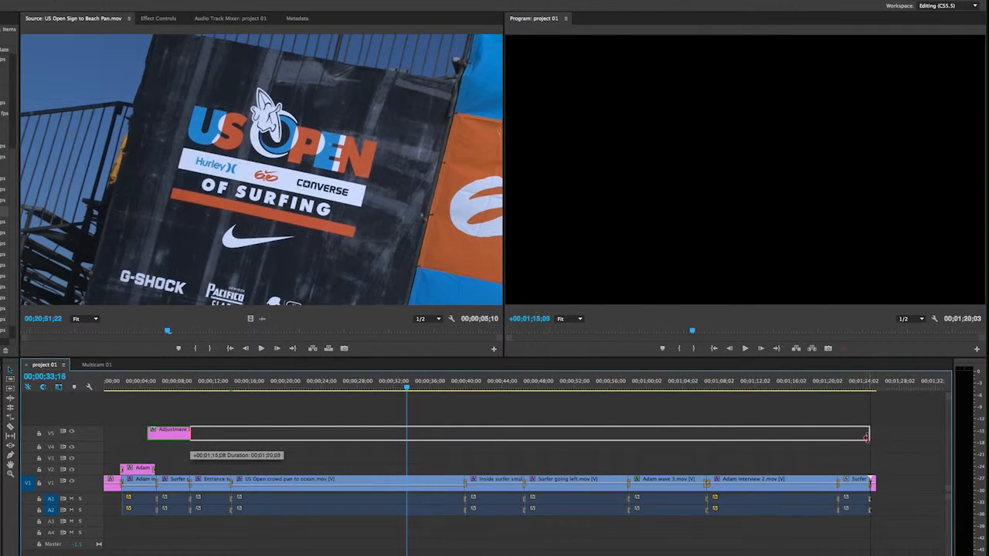
pyautogui.moveTo(866, 437); pyautogui.dragTo(869, 435)
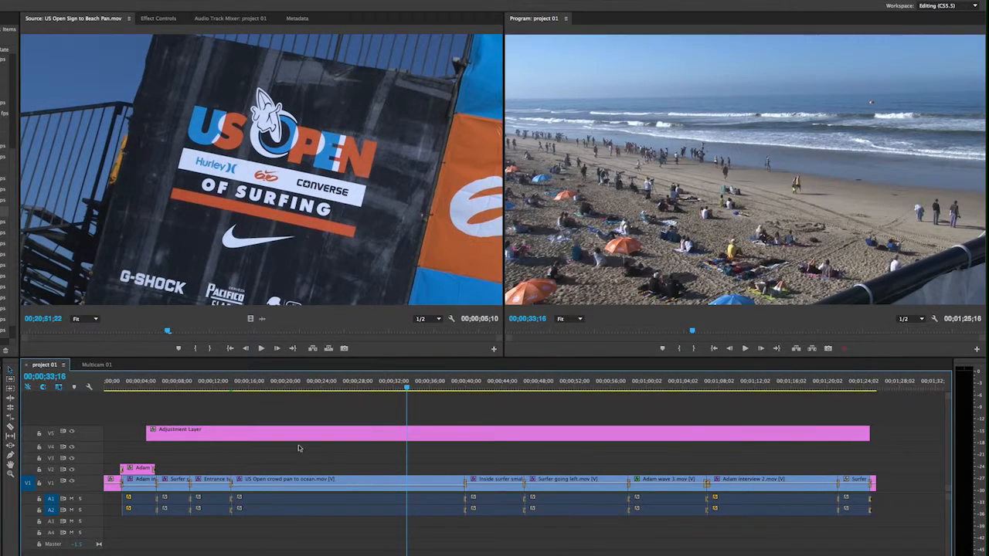
pyautogui.moveTo(148, 430); pyautogui.dragTo(110, 430)
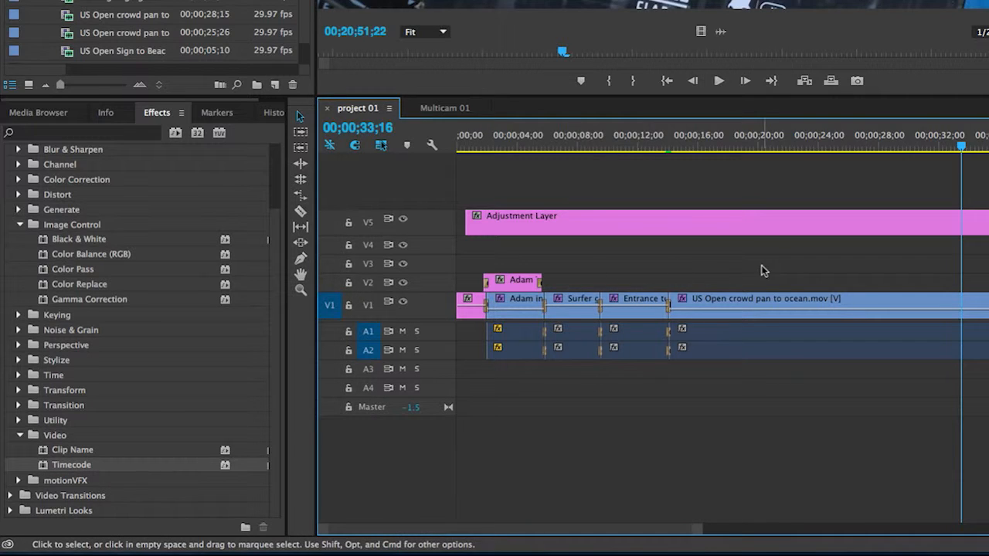
# Step: Apply the Timecode effect to the adjustment layer and set the effect's source track to Video 1
pyautogui.click(42, 468)
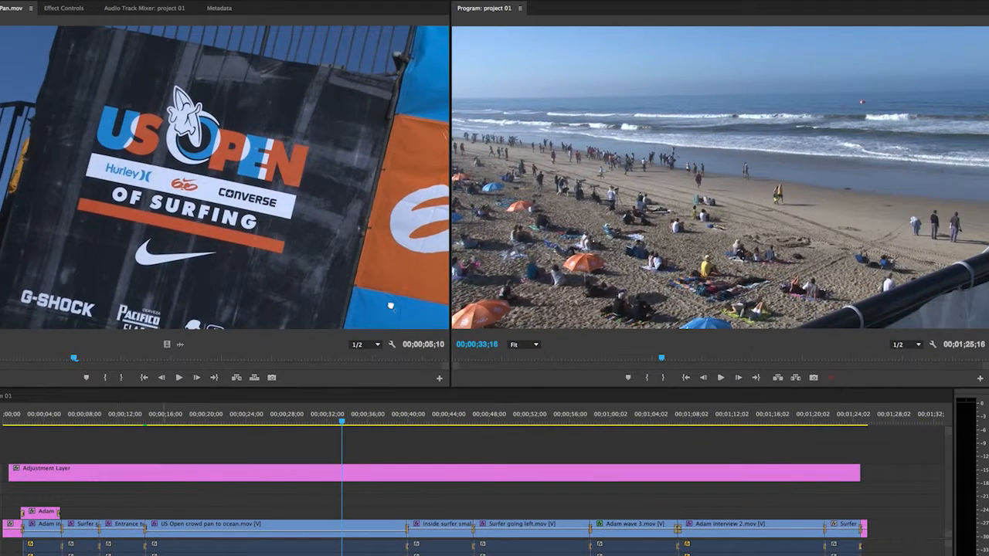
pyautogui.moveTo(390, 306); pyautogui.dragTo(190, 474)
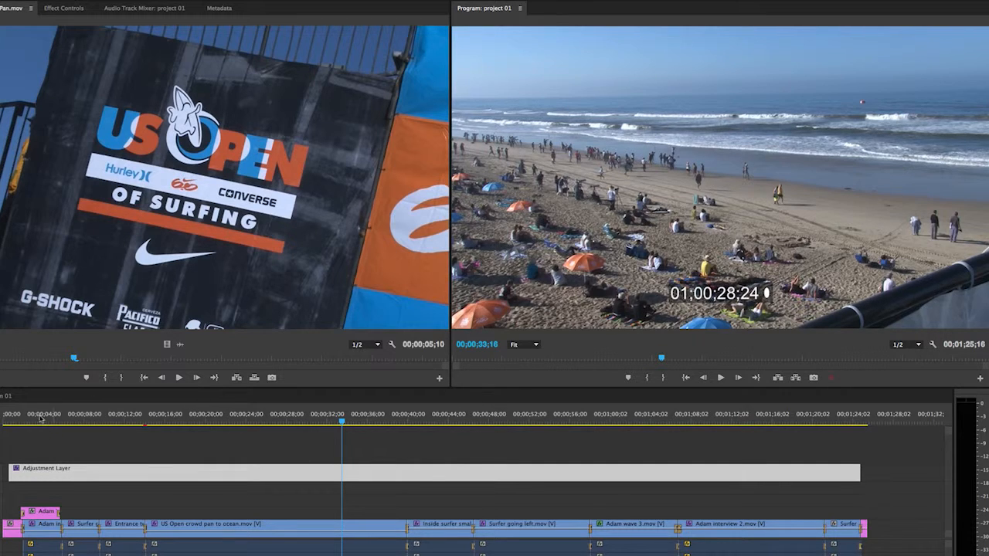
pyautogui.click(21, 418)
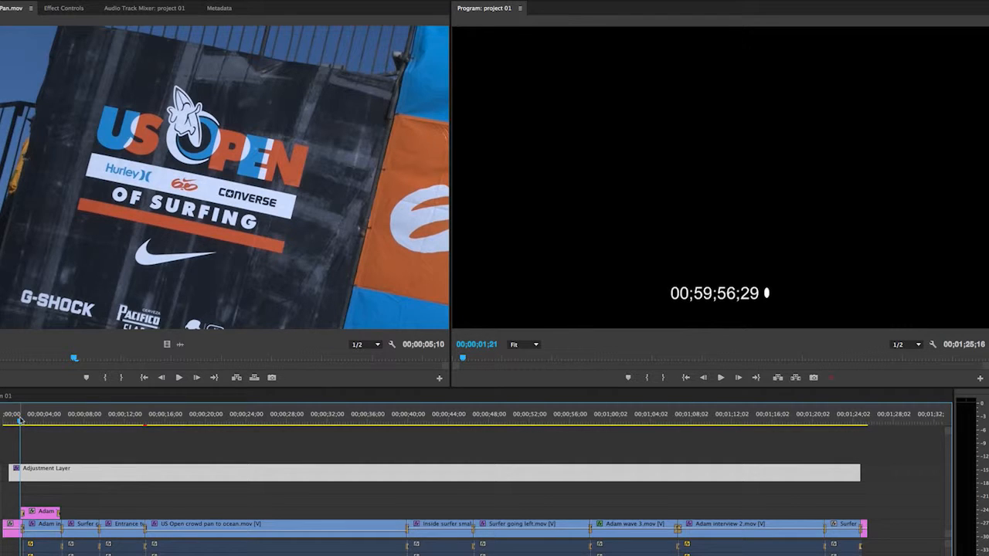
pyautogui.doubleClick(152, 473)
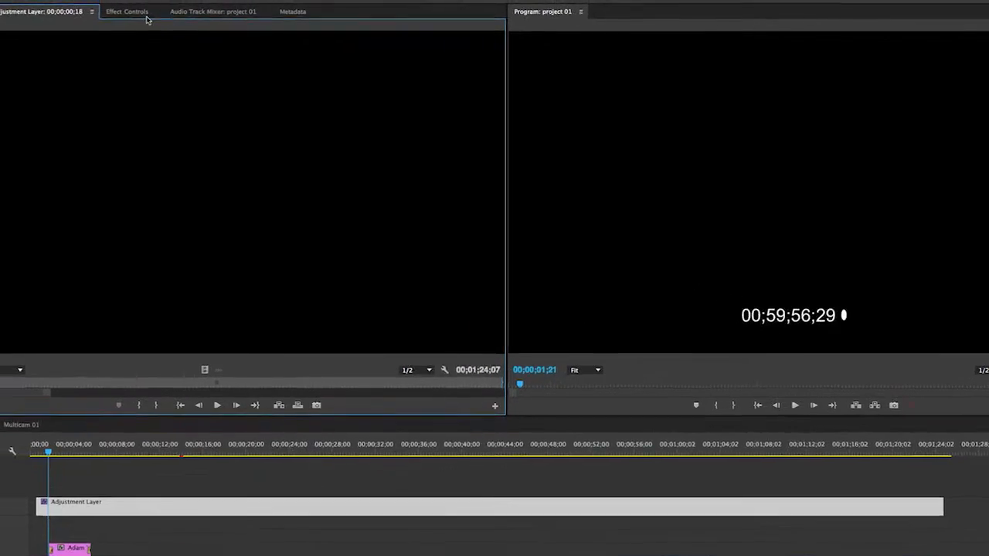
pyautogui.click(112, 11)
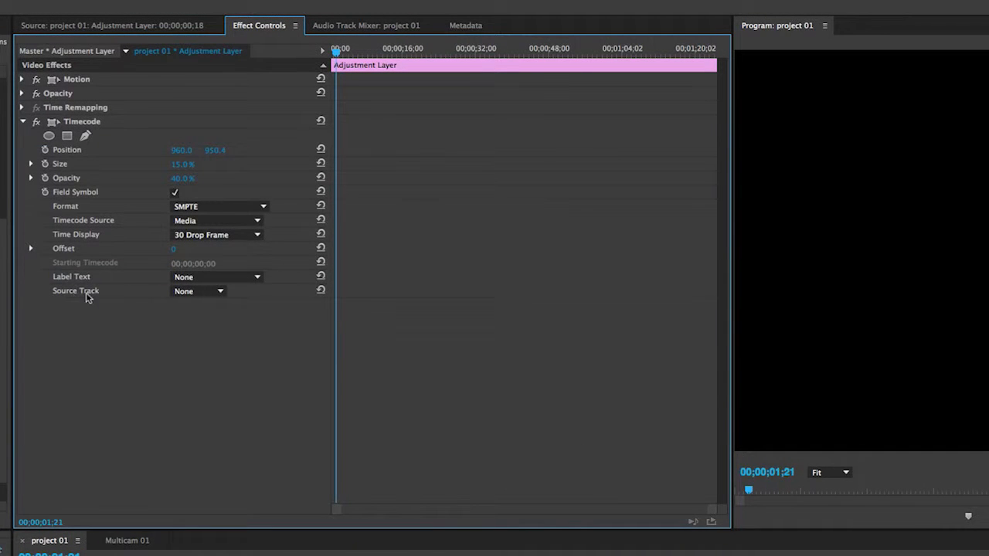
pyautogui.click(218, 294)
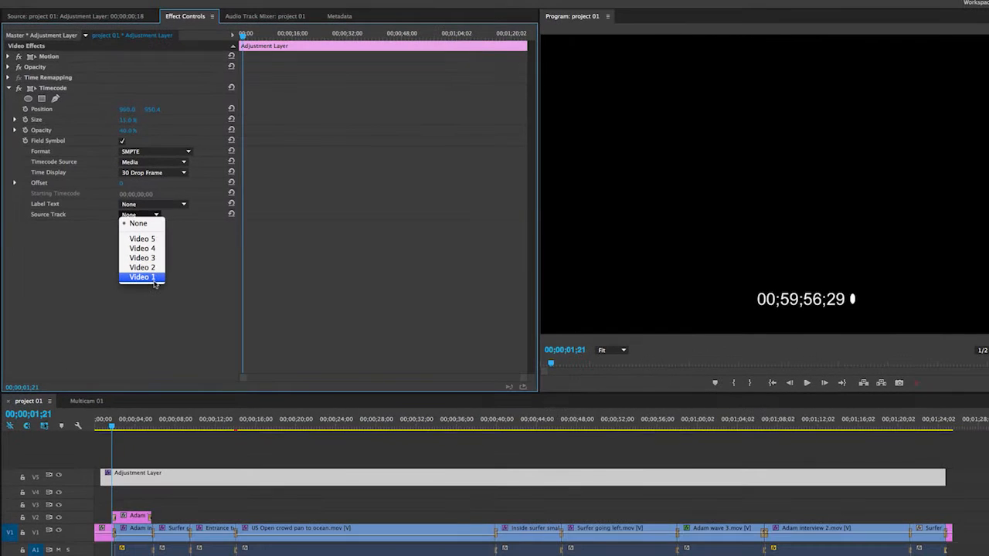
pyautogui.click(179, 325)
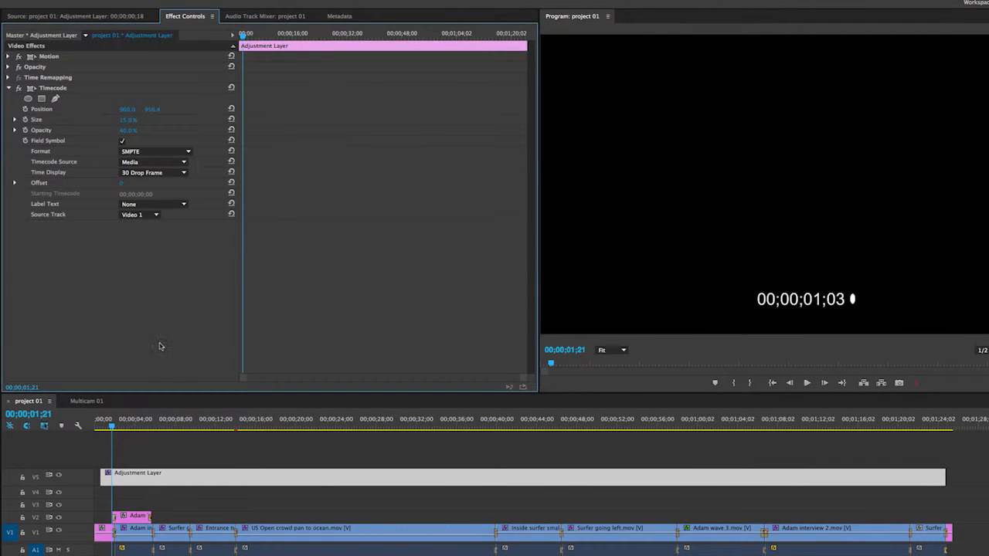
# Step: Extend the adjustment layer's start to the beginning of the sequence and check the timecode overlay across the clips
pyautogui.moveTo(110, 429)
pyautogui.mouseDown()
pyautogui.moveTo(98, 431)
pyautogui.moveTo(115, 435)
pyautogui.mouseUp()
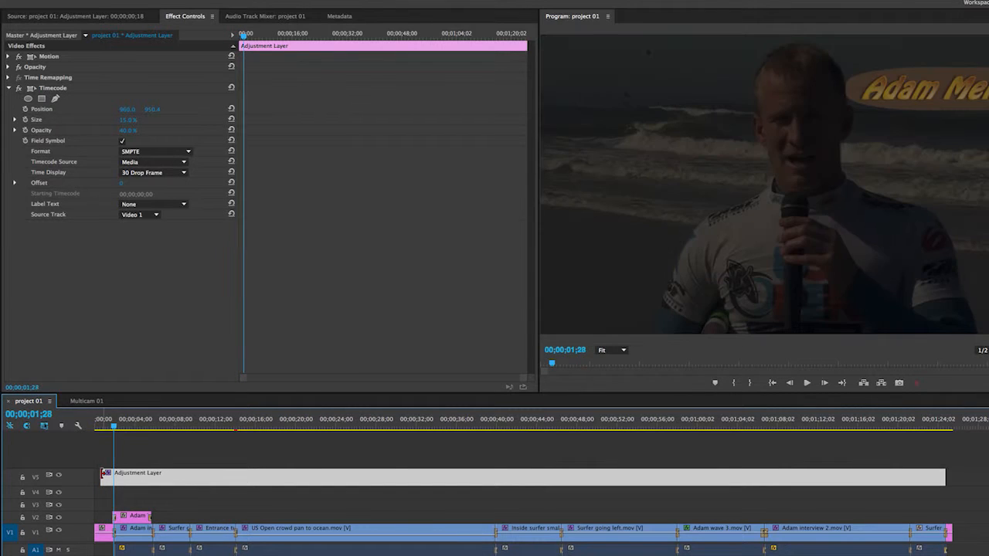
pyautogui.moveTo(103, 474); pyautogui.dragTo(96, 465)
pyautogui.moveTo(105, 428); pyautogui.dragTo(519, 424)
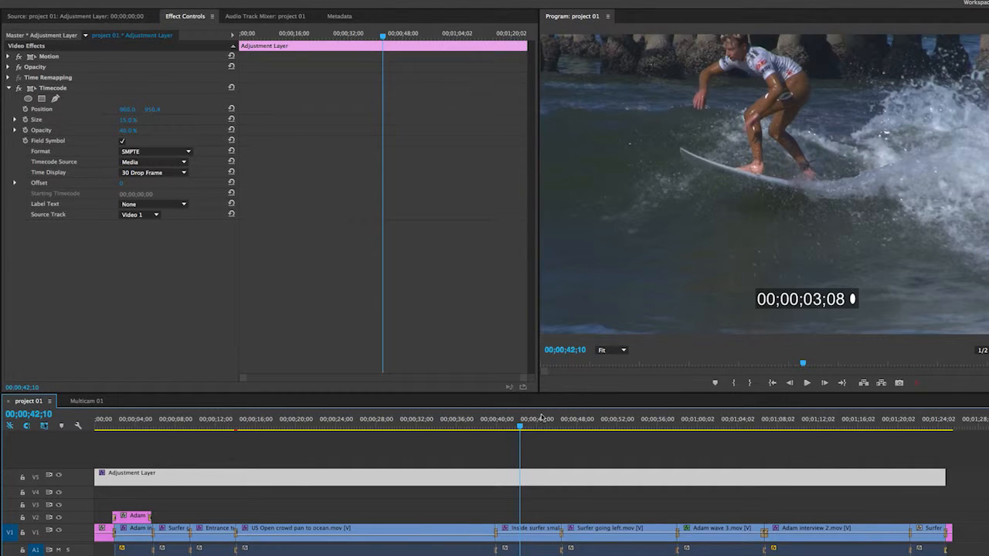
pyautogui.click(494, 419)
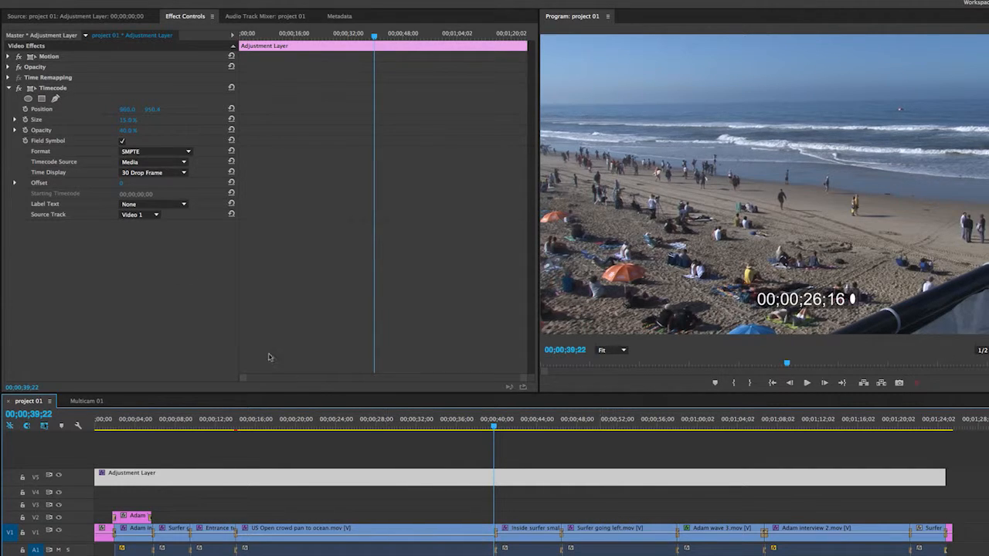
# Step: Replace the adjustment layer's Timecode effect with the Black & White effect and review it in the layer's effect controls
pyautogui.click(76, 92)
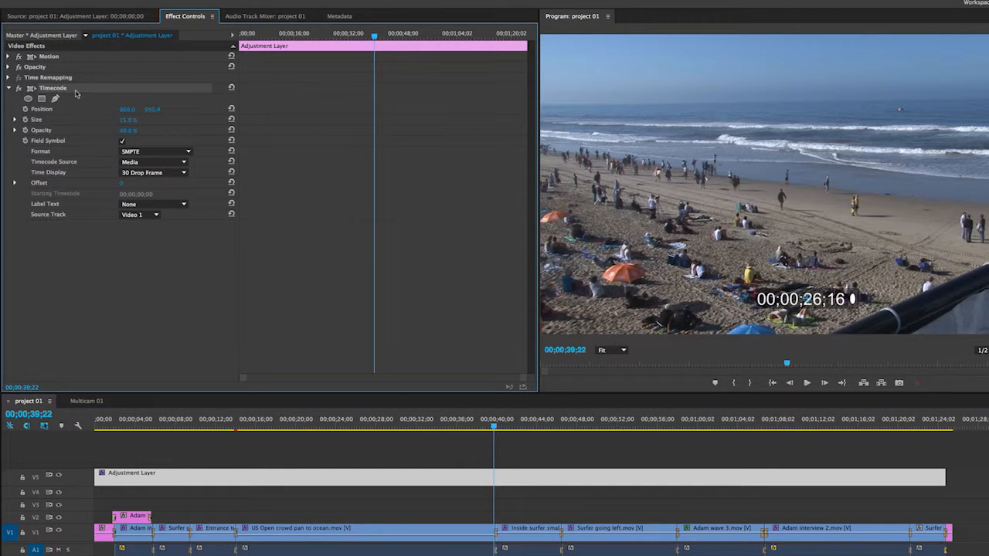
pyautogui.press('Delete')
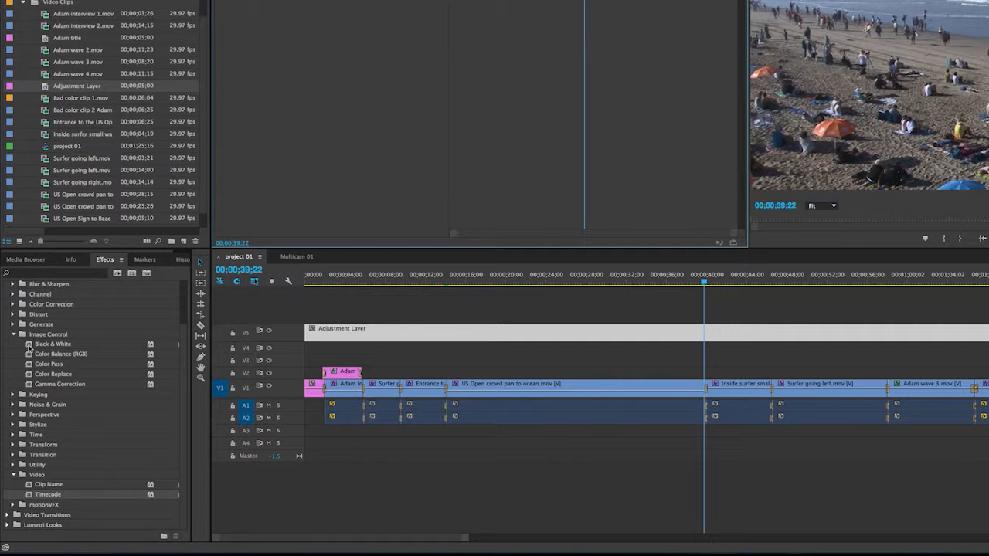
pyautogui.click(28, 345)
pyautogui.moveTo(29, 344); pyautogui.dragTo(411, 337)
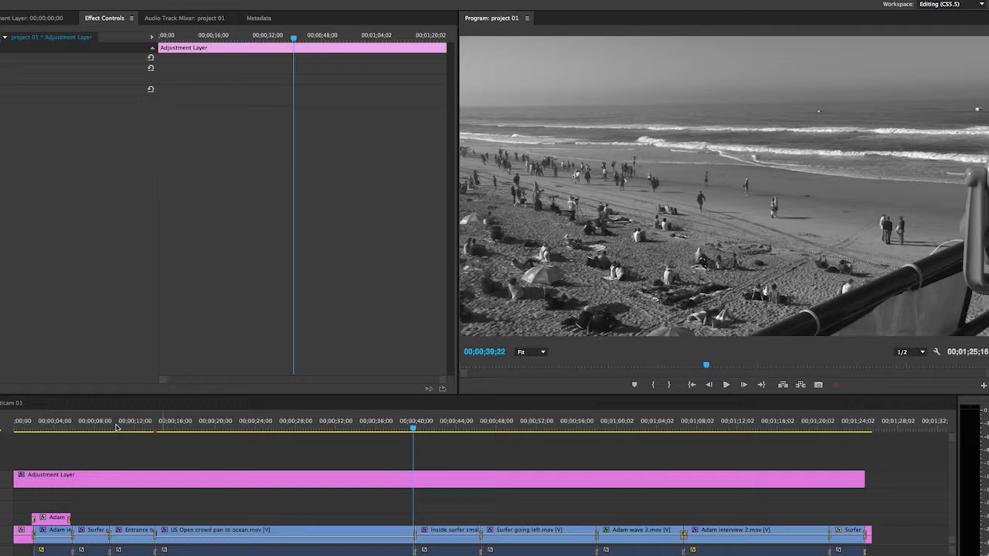
pyautogui.moveTo(116, 427); pyautogui.dragTo(317, 429)
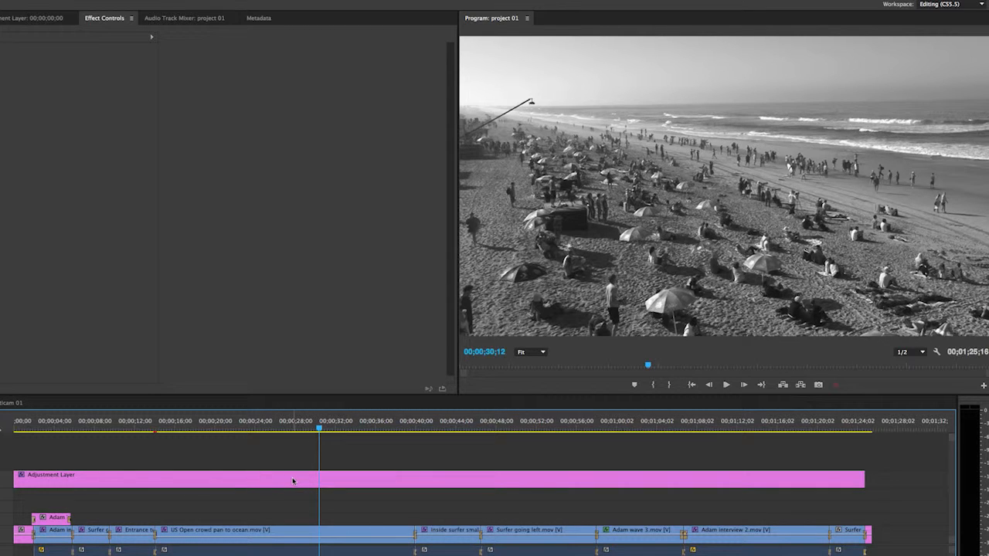
pyautogui.doubleClick(228, 480)
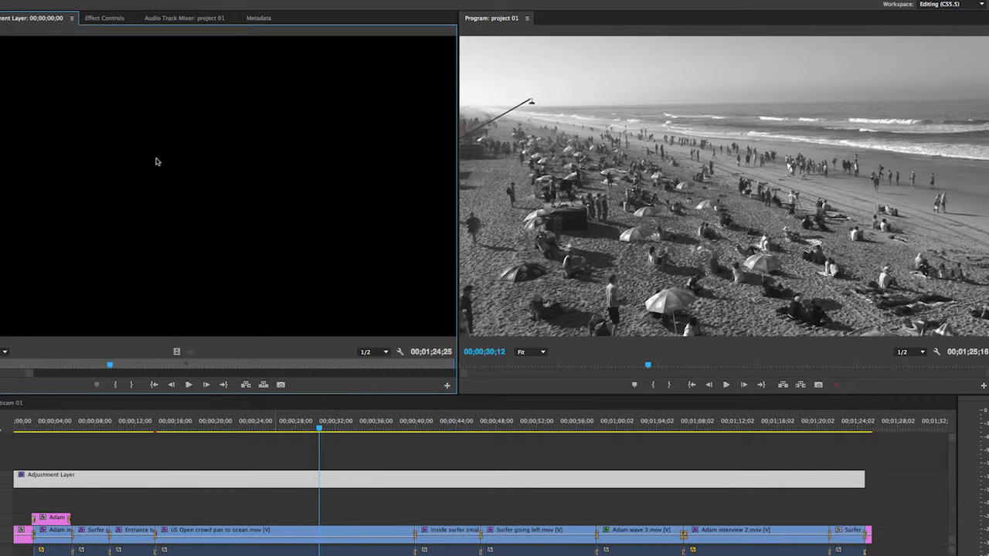
pyautogui.click(128, 21)
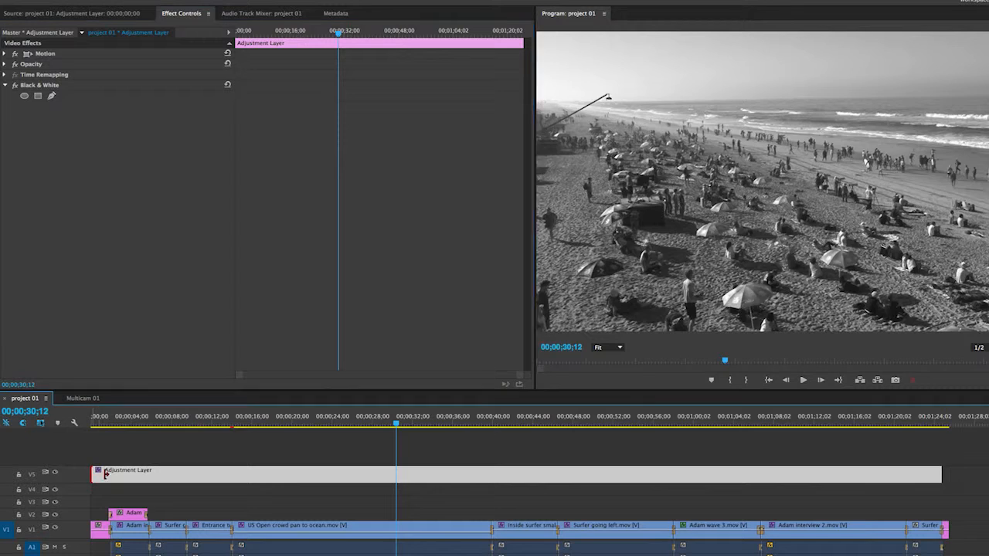
# Step: Trim the adjustment layer to run from 00;00;11;13 to about 52 seconds, checking the black-and-white change at its start
pyautogui.moveTo(93, 474); pyautogui.dragTo(206, 474)
pyautogui.click(192, 418)
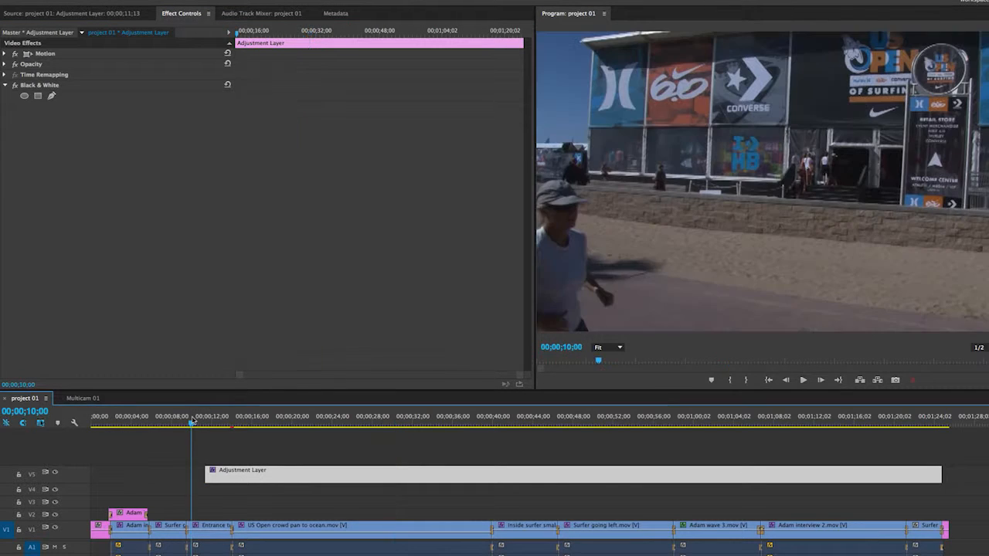
pyautogui.moveTo(192, 421); pyautogui.dragTo(213, 421)
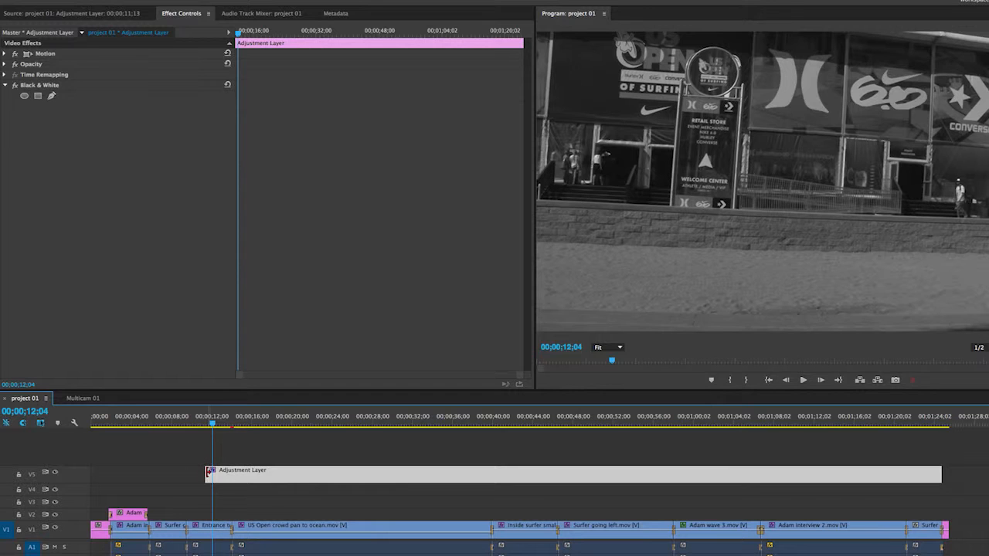
pyautogui.moveTo(935, 472); pyautogui.dragTo(611, 477)
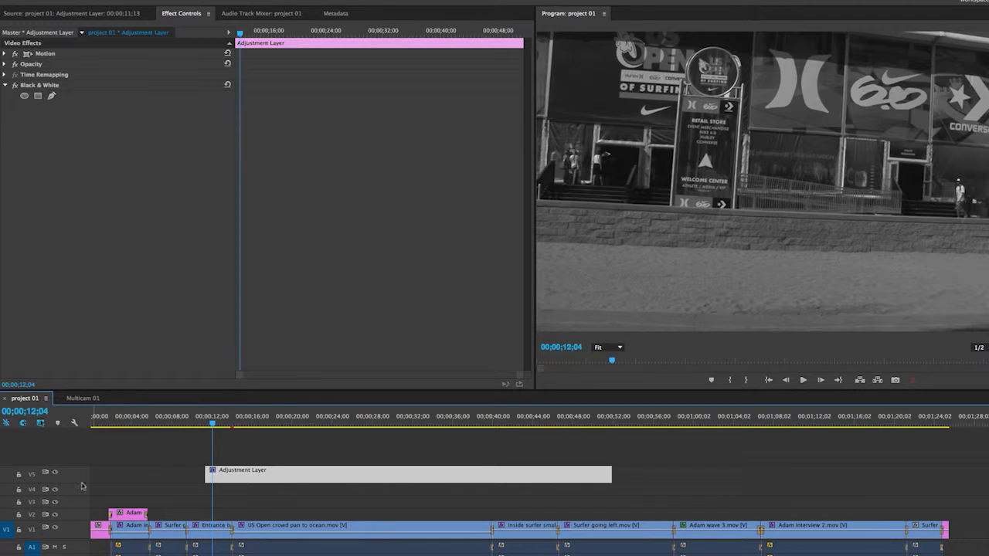
pyautogui.click(226, 494)
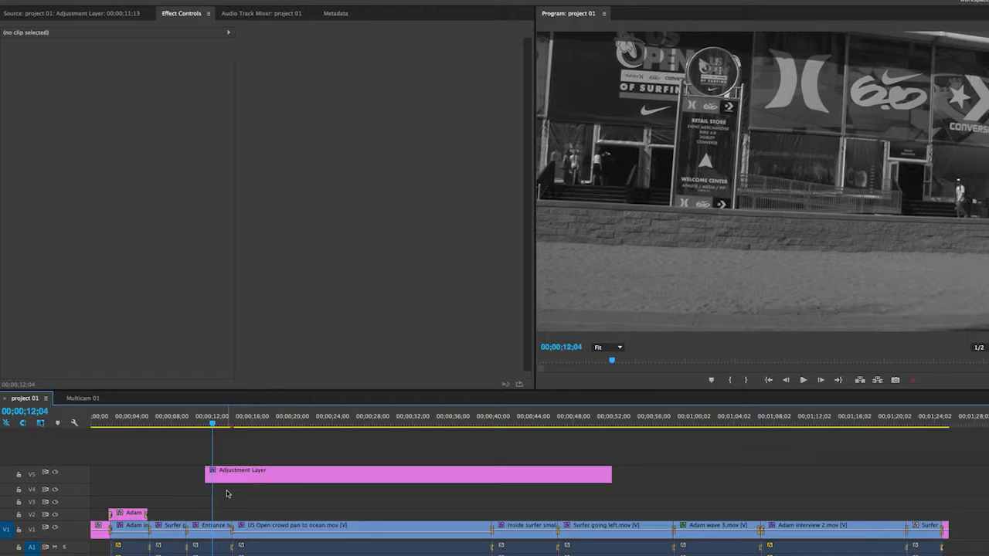
# Step: Enlarge track V5 and keyframe the adjustment layer's opacity to fade in from its start to 100 at about 00;00;12;28
pyautogui.moveTo(84, 467); pyautogui.dragTo(86, 454)
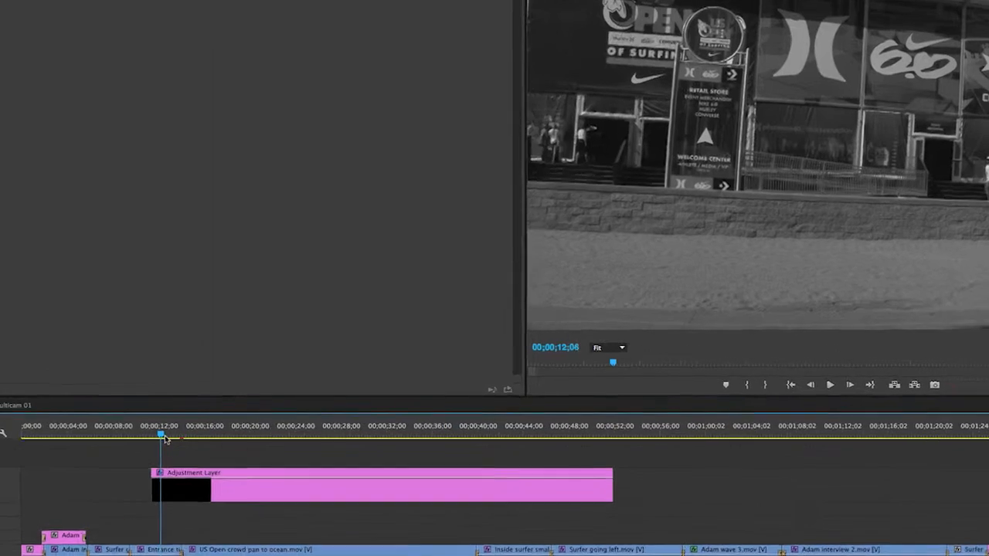
pyautogui.moveTo(213, 425); pyautogui.dragTo(221, 425)
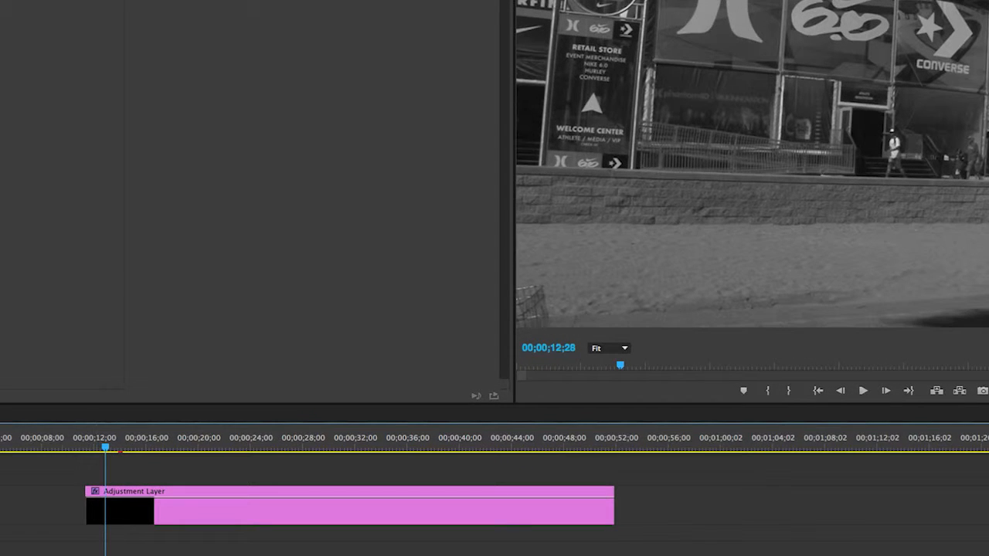
pyautogui.click(129, 499)
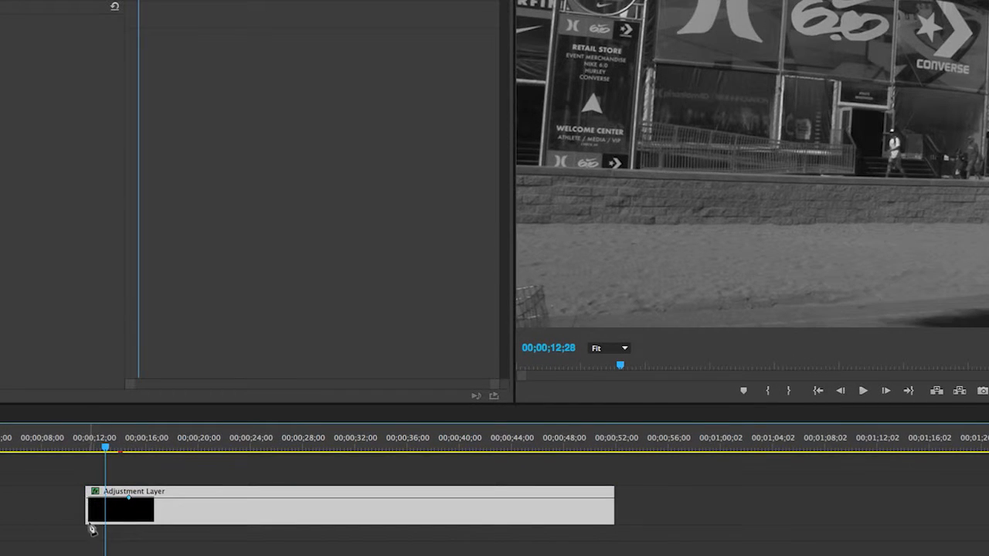
pyautogui.click(84, 504)
pyautogui.moveTo(89, 500); pyautogui.dragTo(90, 516)
pyautogui.moveTo(87, 445); pyautogui.dragTo(105, 452)
pyautogui.moveTo(130, 504)
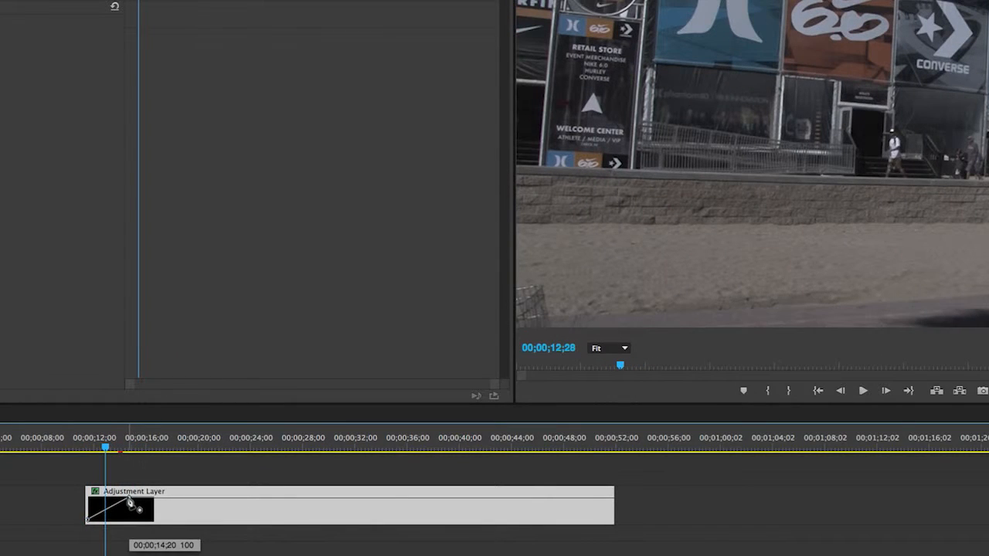
pyautogui.moveTo(130, 504); pyautogui.dragTo(106, 499)
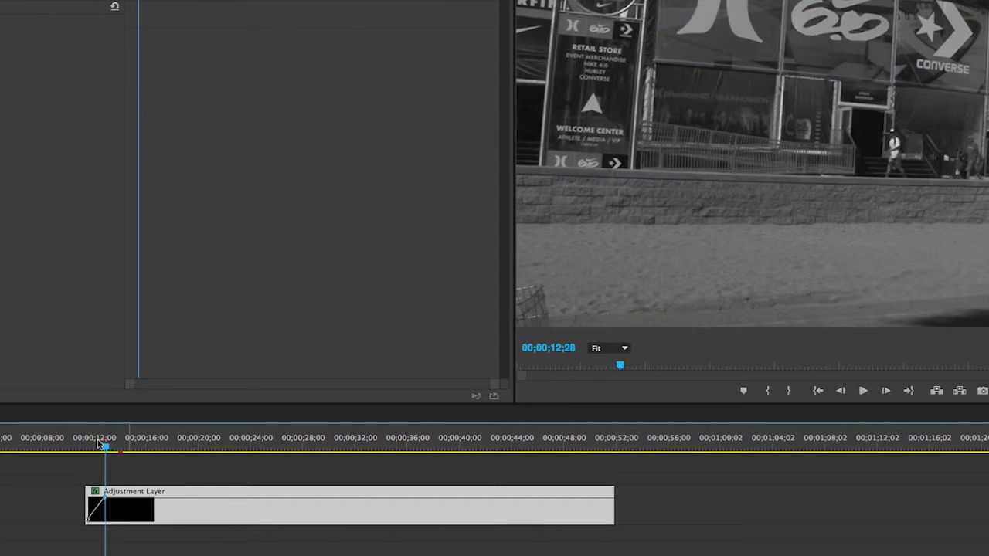
pyautogui.moveTo(101, 446)
pyautogui.mouseDown()
pyautogui.moveTo(78, 450)
pyautogui.moveTo(116, 453)
pyautogui.mouseUp()
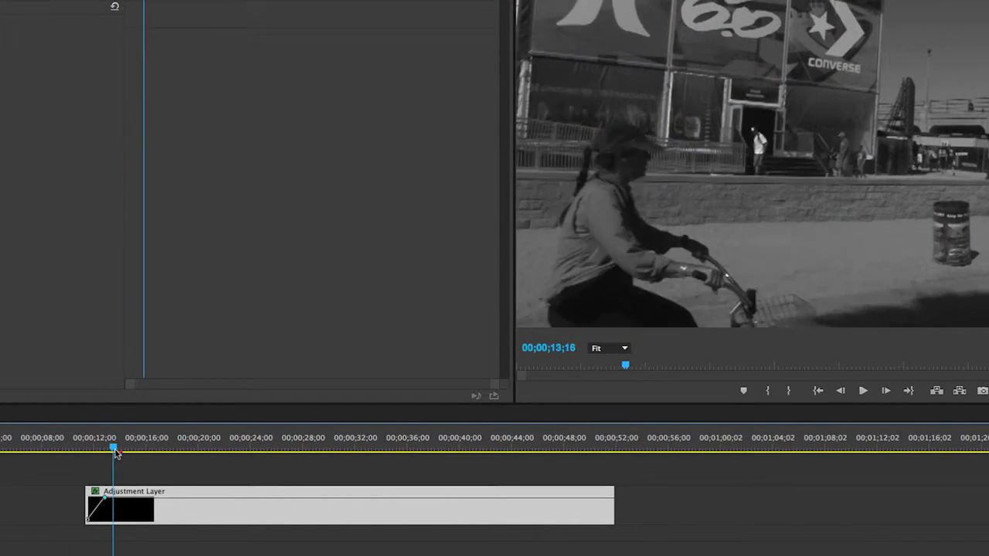
# Step: Keyframe the adjustment layer's opacity to fade out from about 49 seconds to its end, check the transition and return to the Selection tool
pyautogui.click(580, 498)
pyautogui.moveTo(616, 499); pyautogui.dragTo(614, 522)
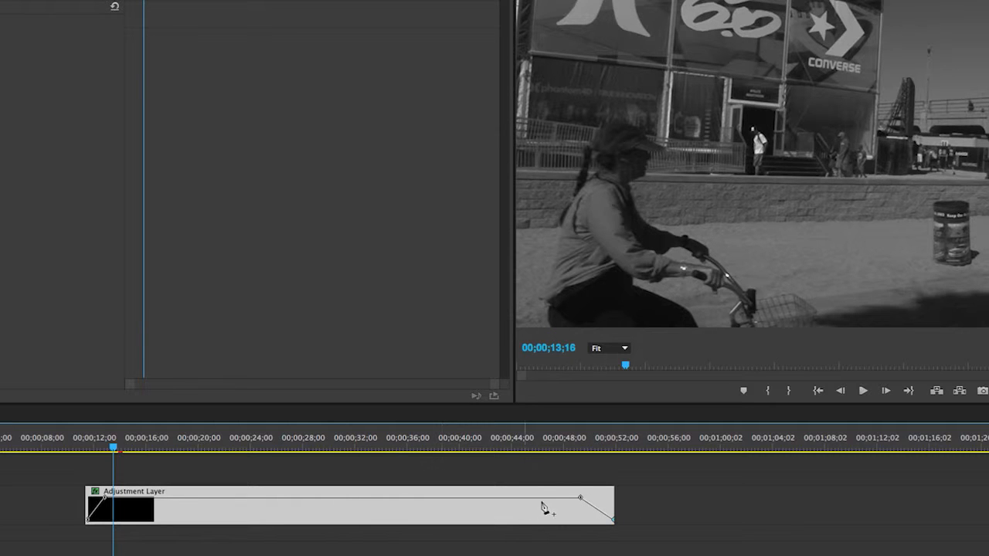
pyautogui.moveTo(570, 445); pyautogui.dragTo(650, 473)
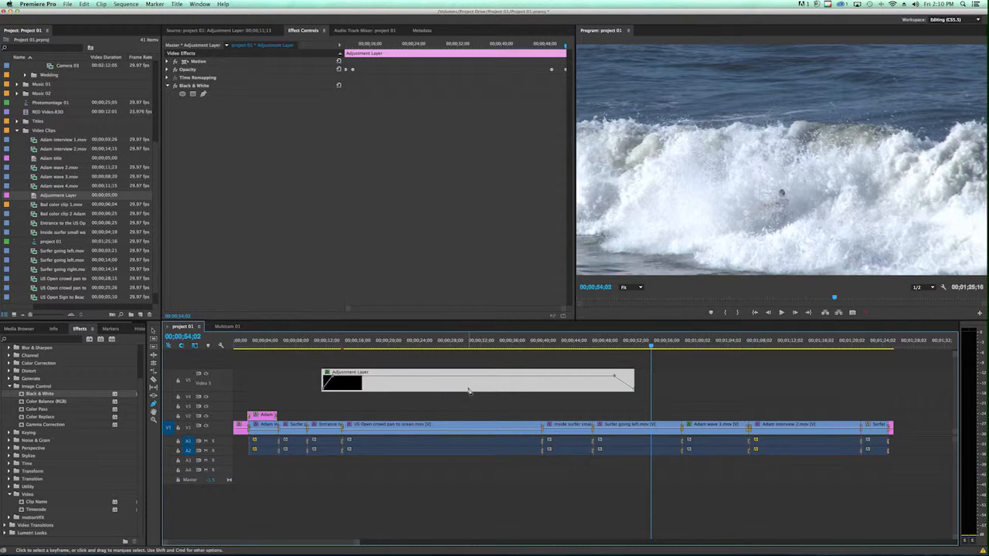
pyautogui.press('a')
pyautogui.press('v')
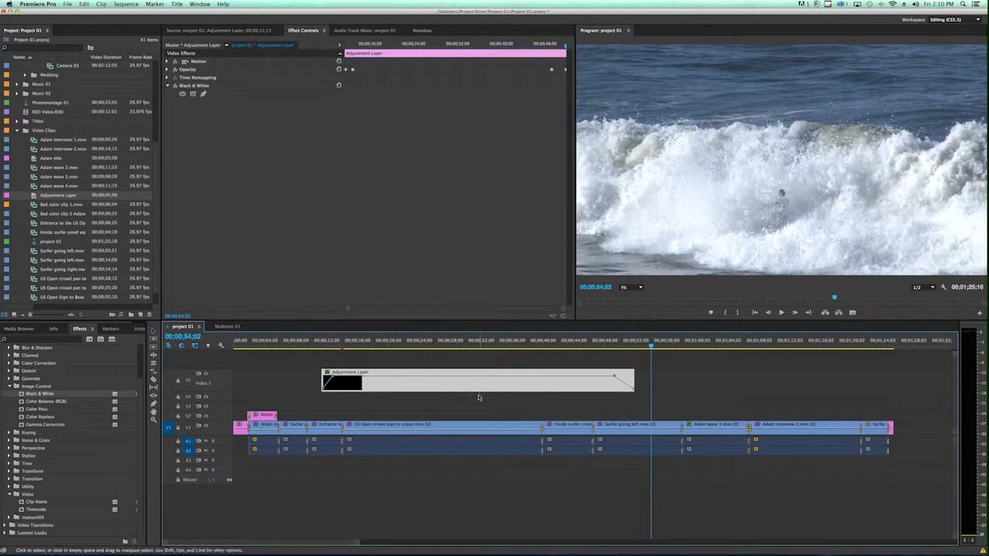